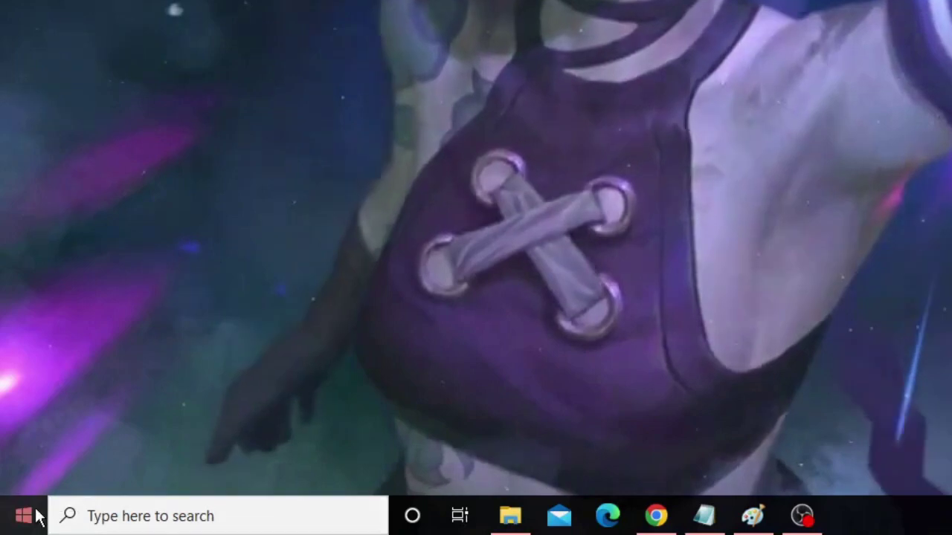
Open Device Manager from the Start right-click menu and start updating the first HID Keyboard Device's driver
right_click(17, 524)
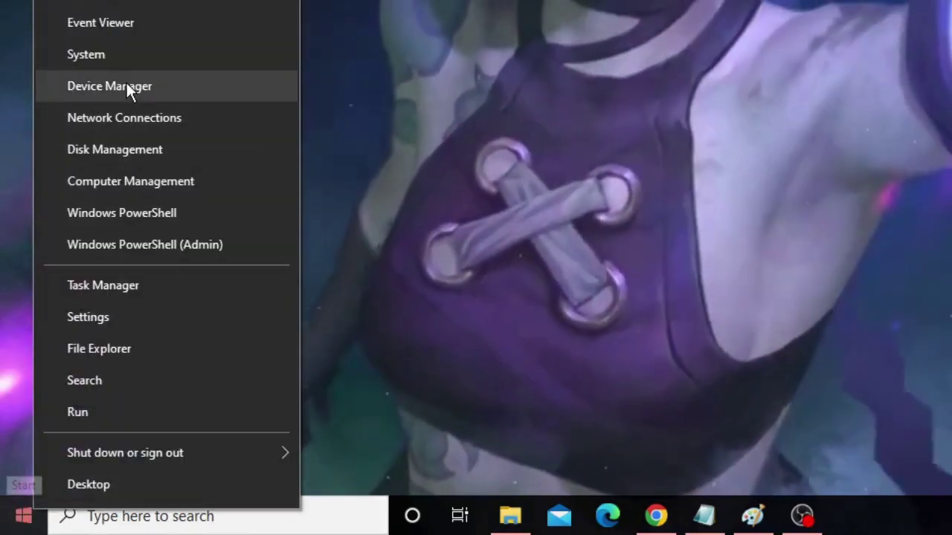
click(192, 85)
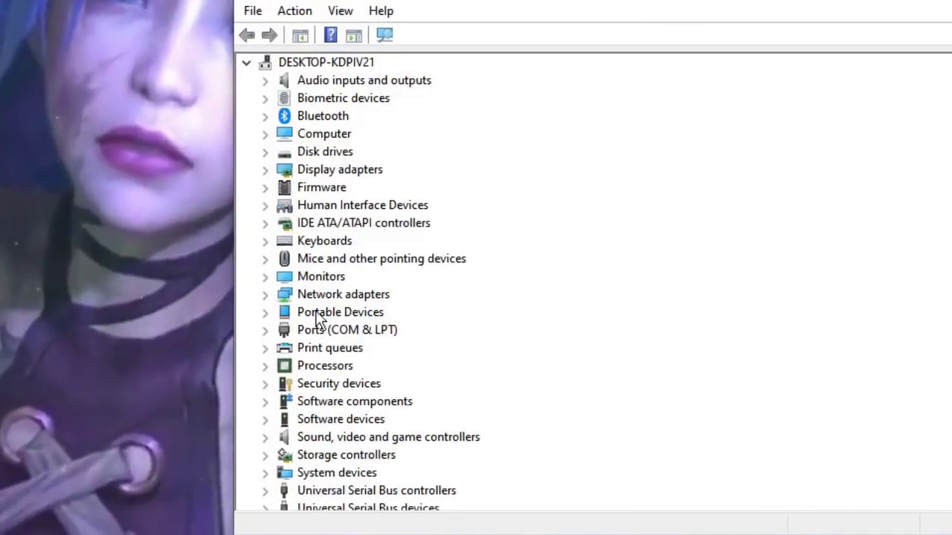
double_click(333, 242)
click(356, 262)
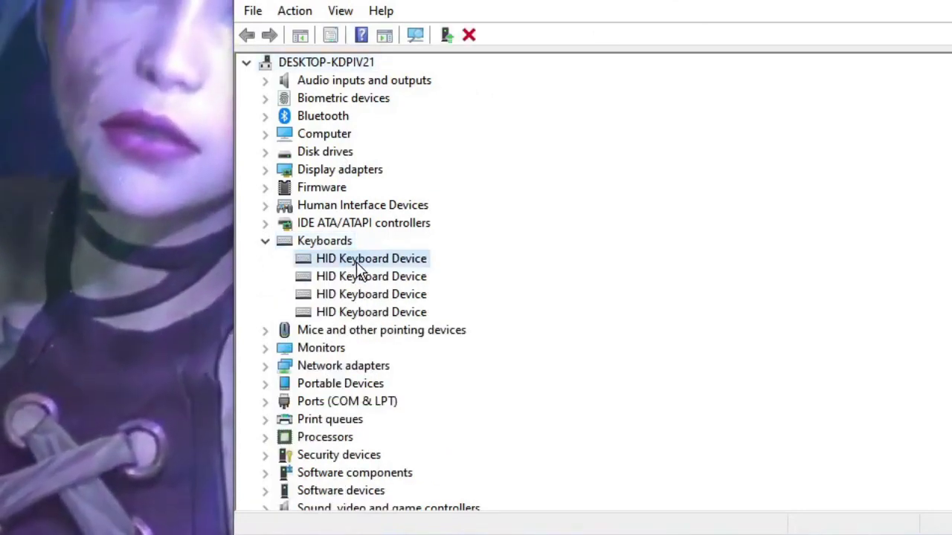
click(345, 256)
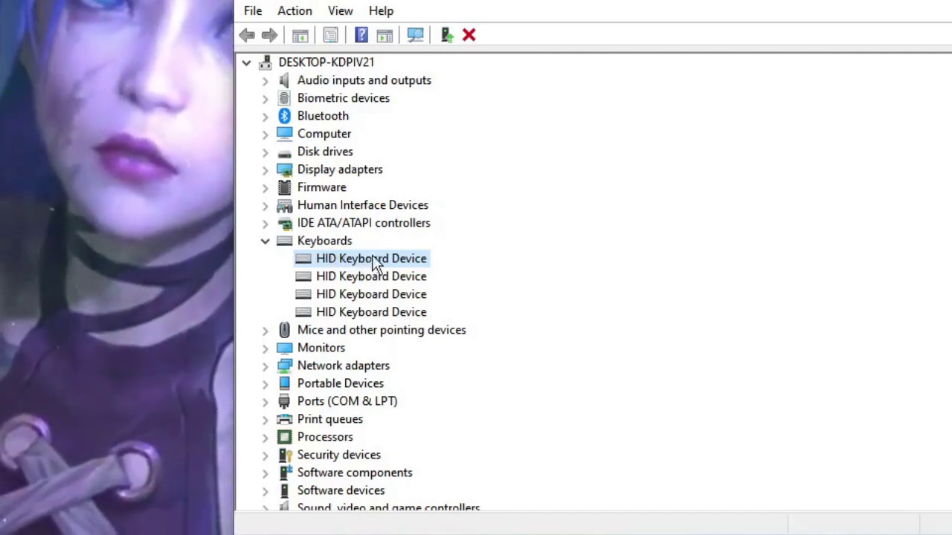
right_click(383, 256)
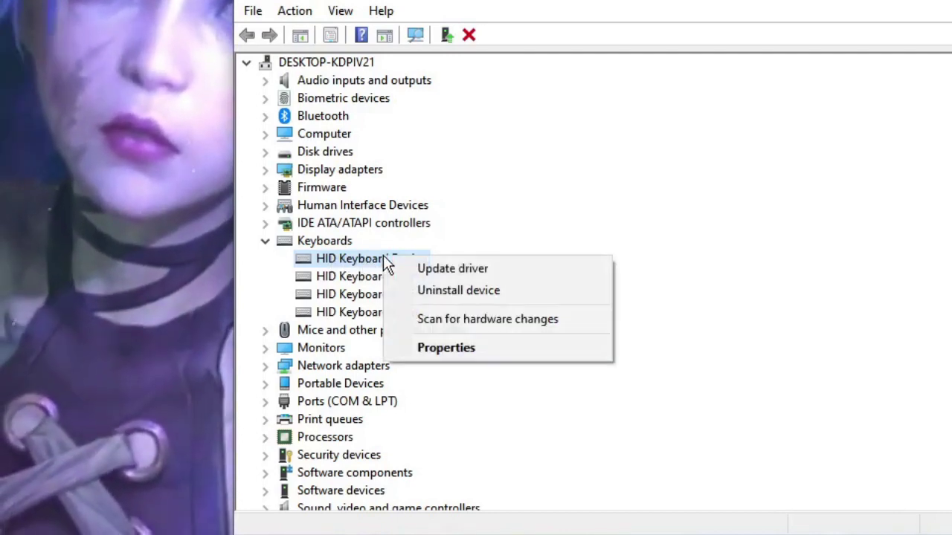
click(450, 269)
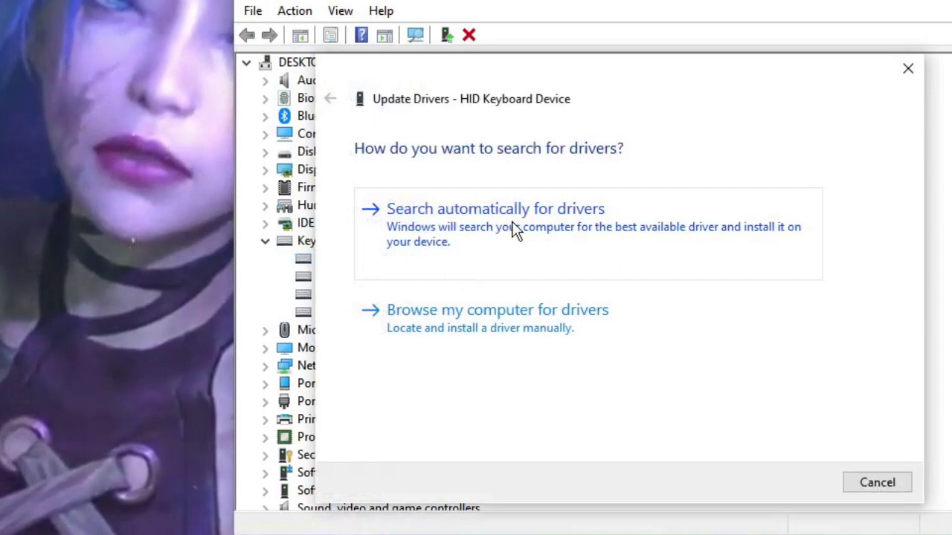
Search automatically for a keyboard driver, then dismiss the 'best driver already installed' result
click(580, 235)
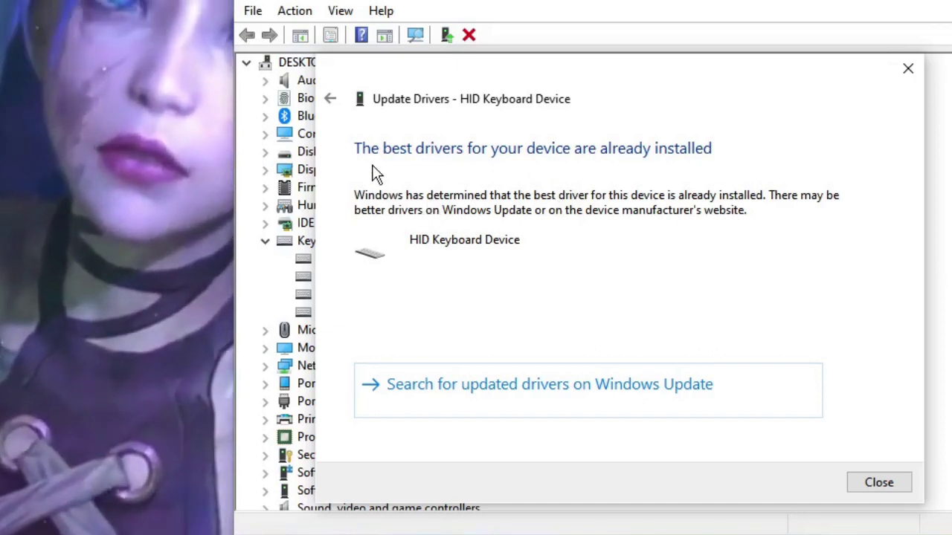
click(880, 483)
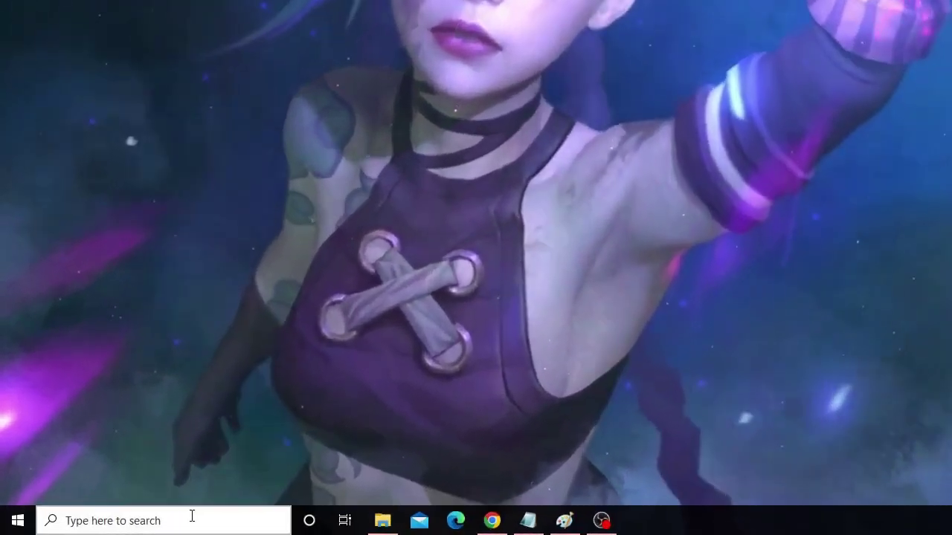
Launch cmd as administrator and run sfc /scannow
click(129, 518)
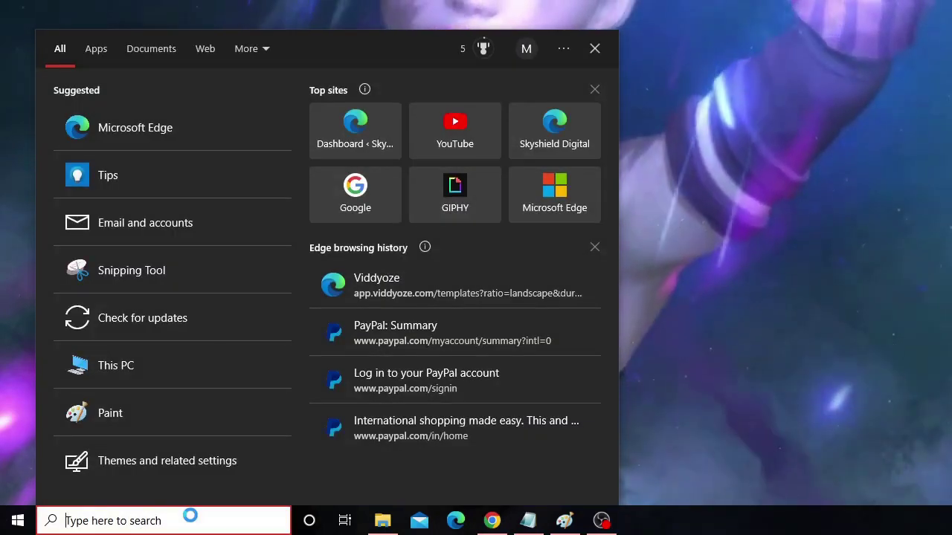
text(cmd)
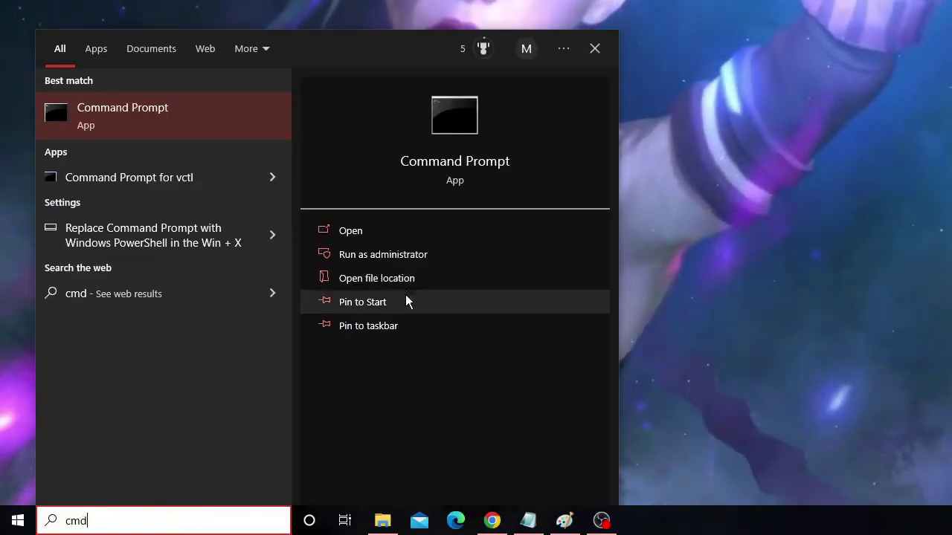
click(438, 254)
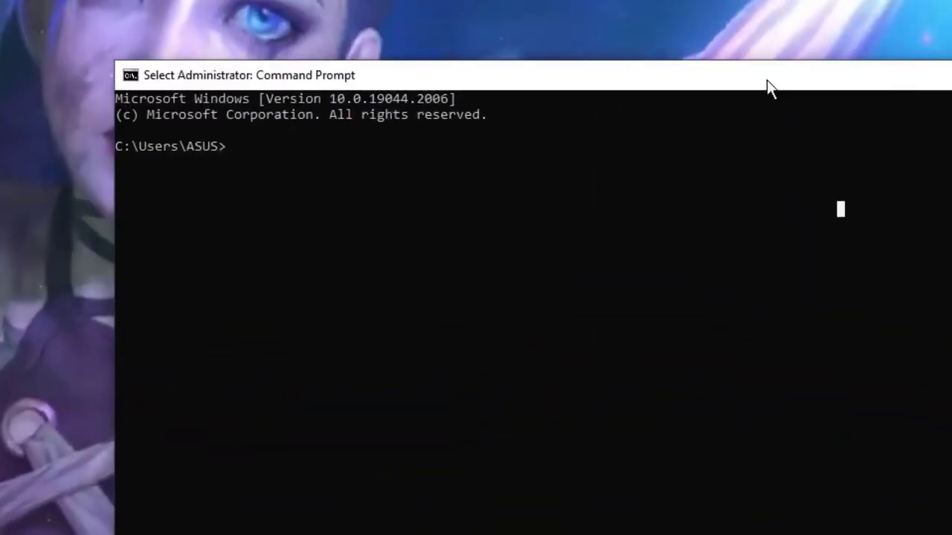
text(sf)
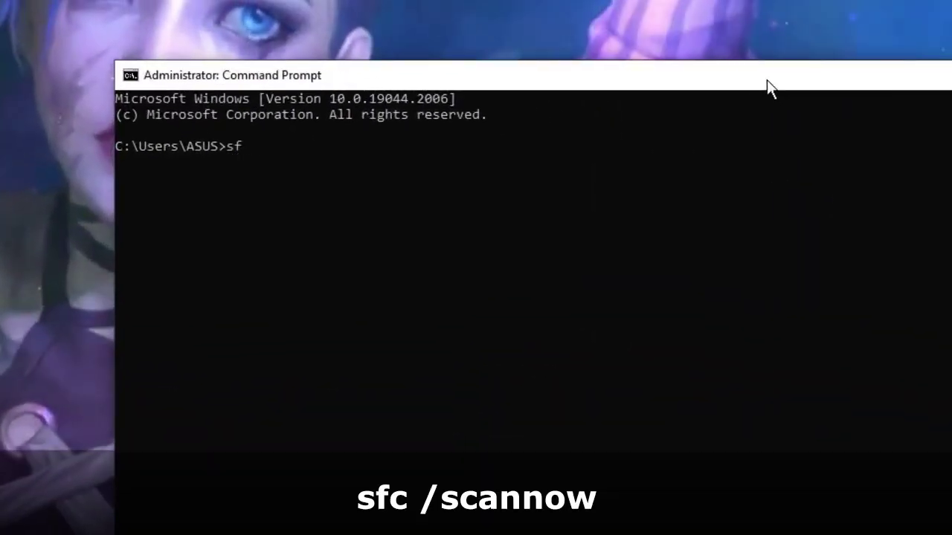
text(c /)
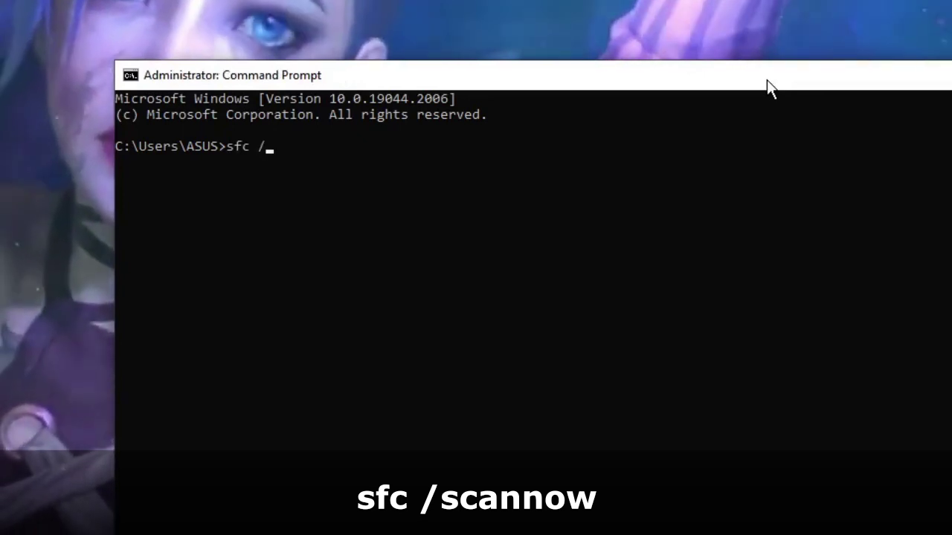
text(scann)
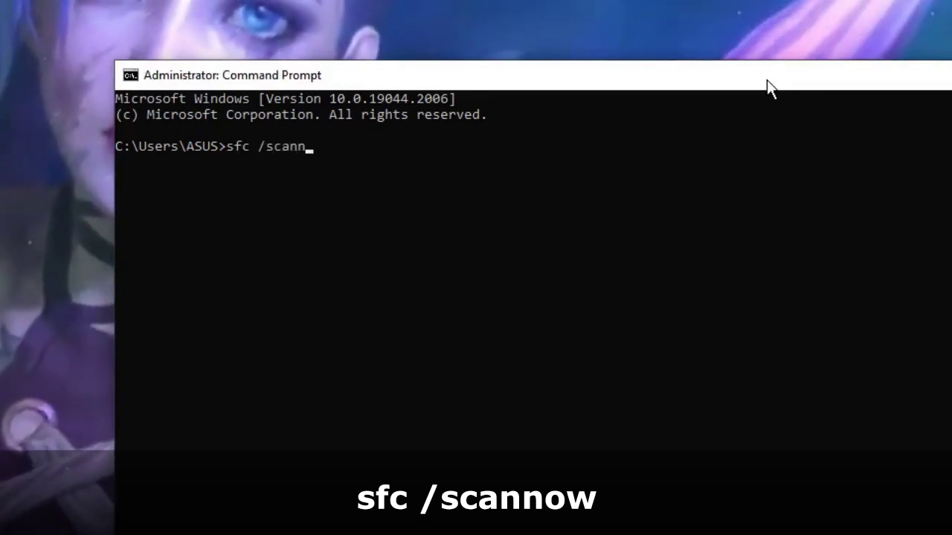
text(ow)
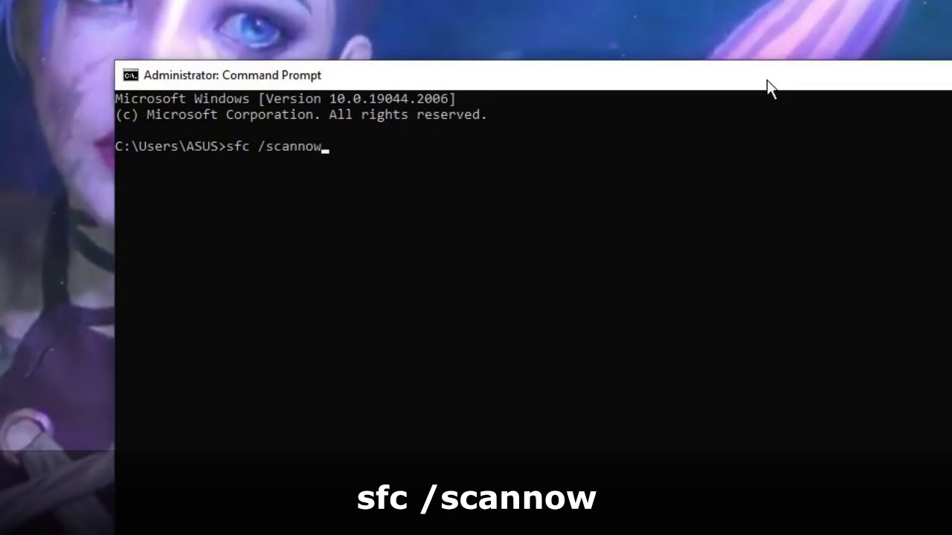
key(Return)
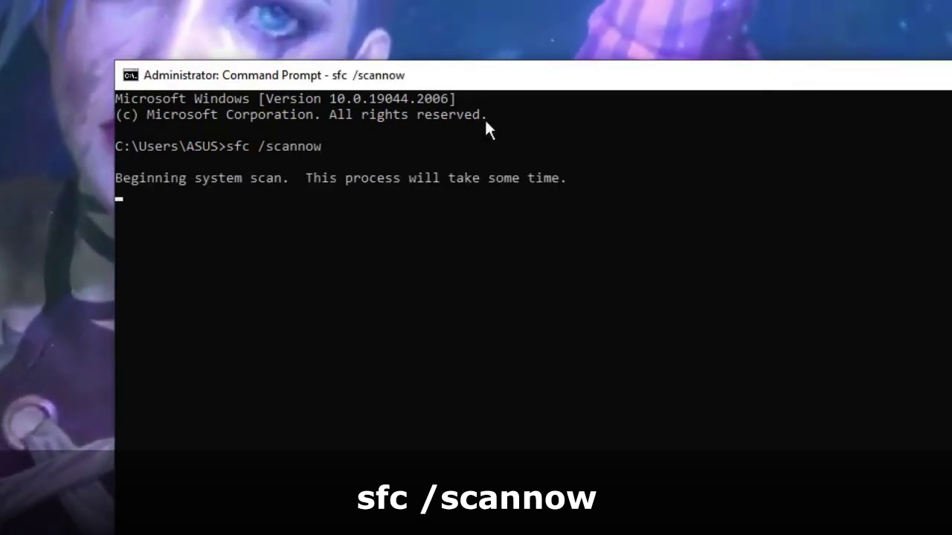